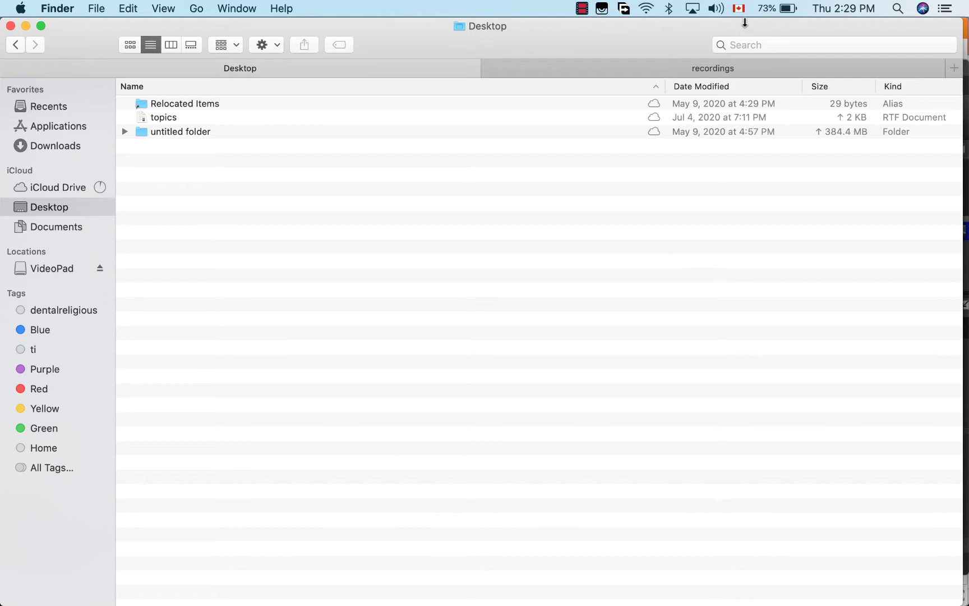
# View the Wi-Fi network list and the volume menu, then close both menus.
pyautogui.click(645, 10)
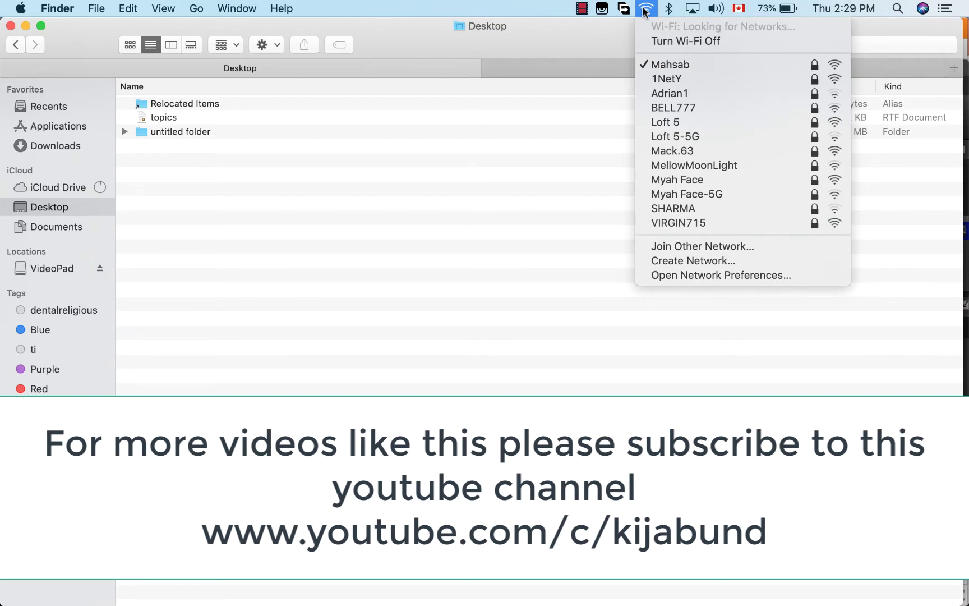
pyautogui.click(719, 10)
pyautogui.click(720, 11)
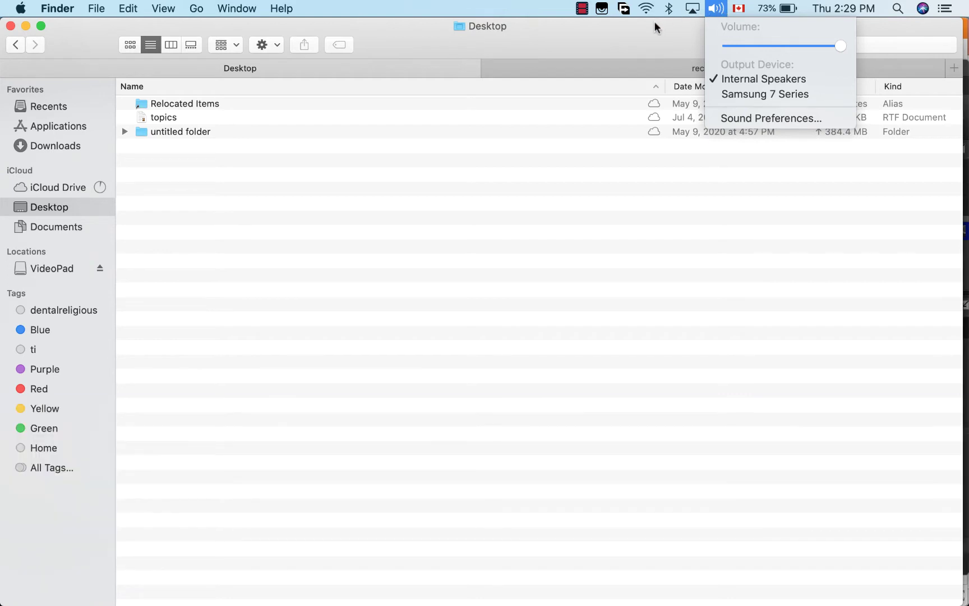
pyautogui.click(654, 20)
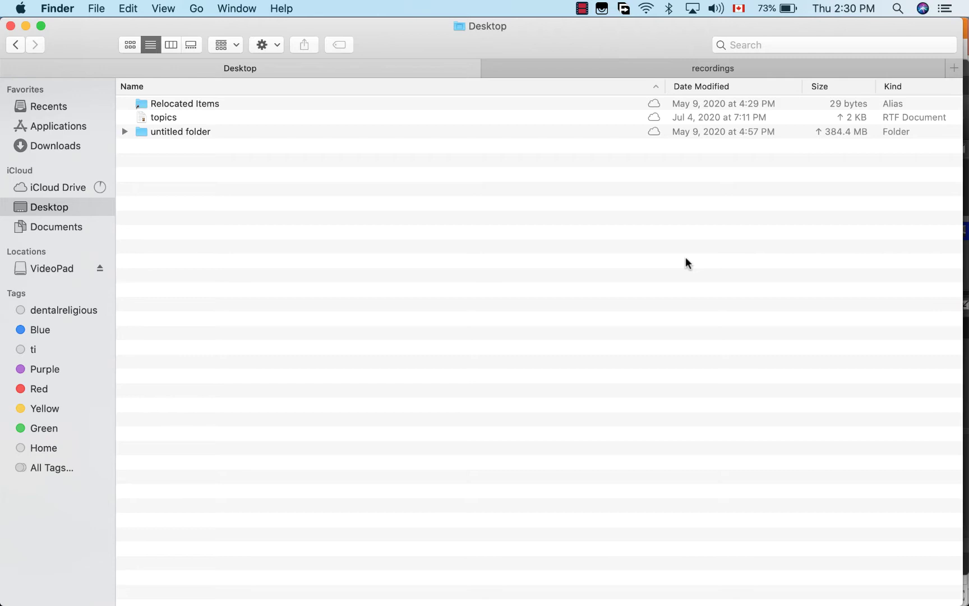
# Turn Wi-Fi off and back on from its menulet, then open Network Preferences.
pyautogui.click(645, 9)
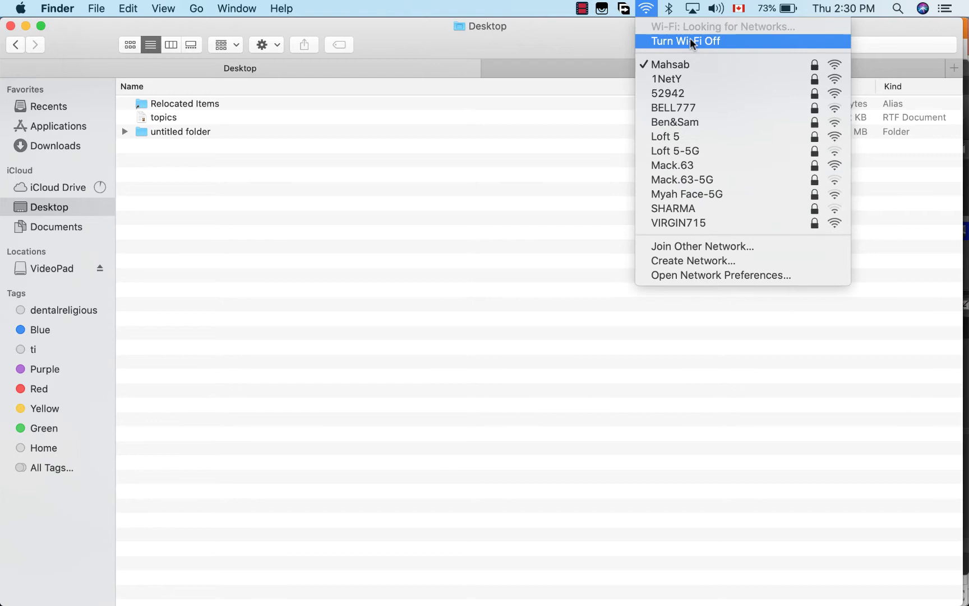
pyautogui.click(690, 38)
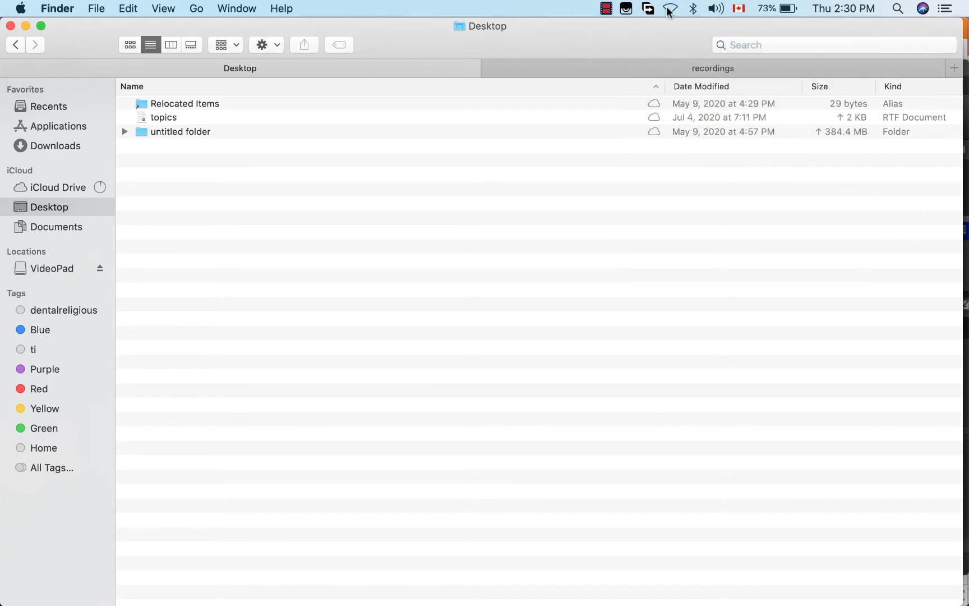
pyautogui.click(671, 8)
pyautogui.click(688, 41)
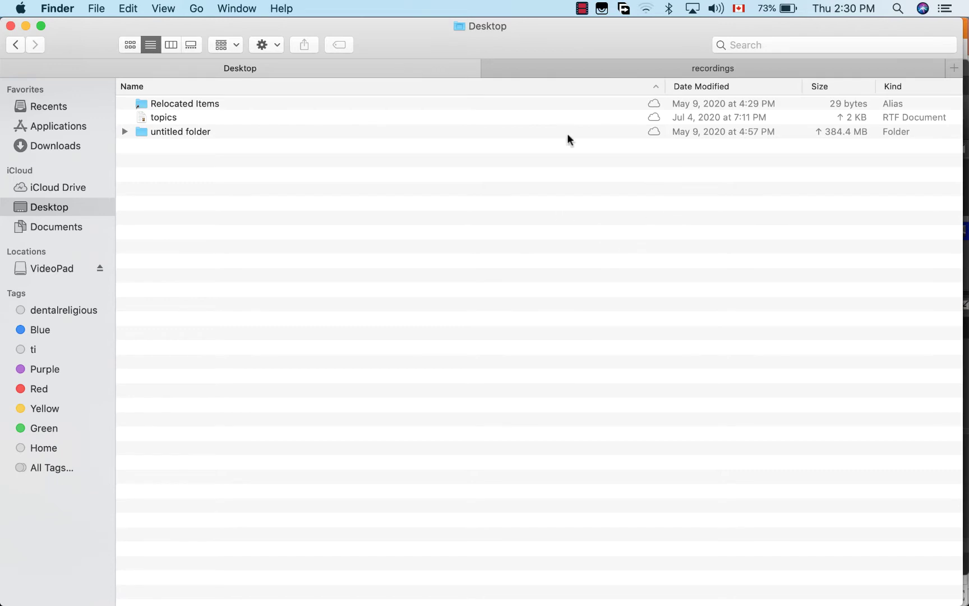
pyautogui.click(649, 7)
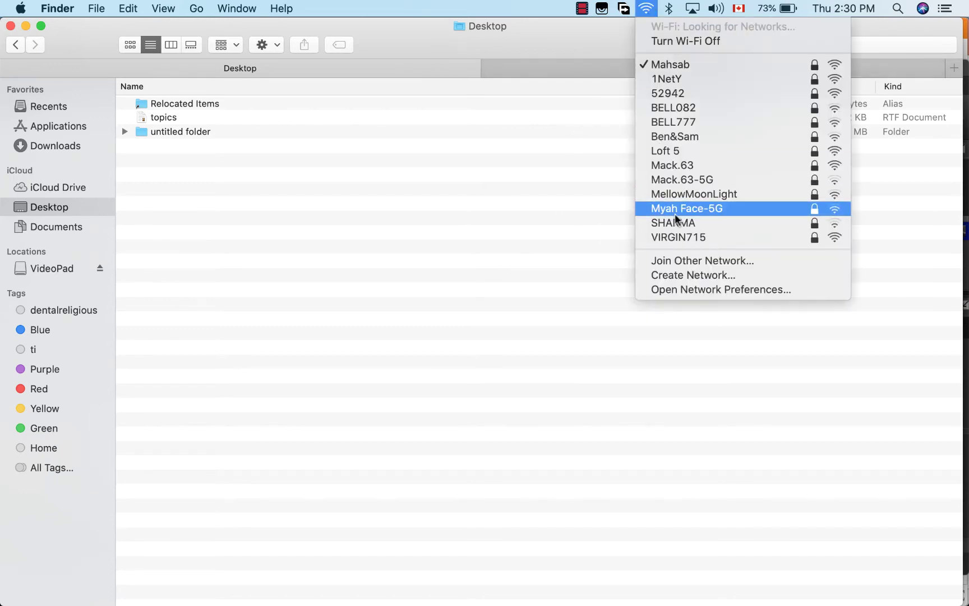
pyautogui.click(694, 289)
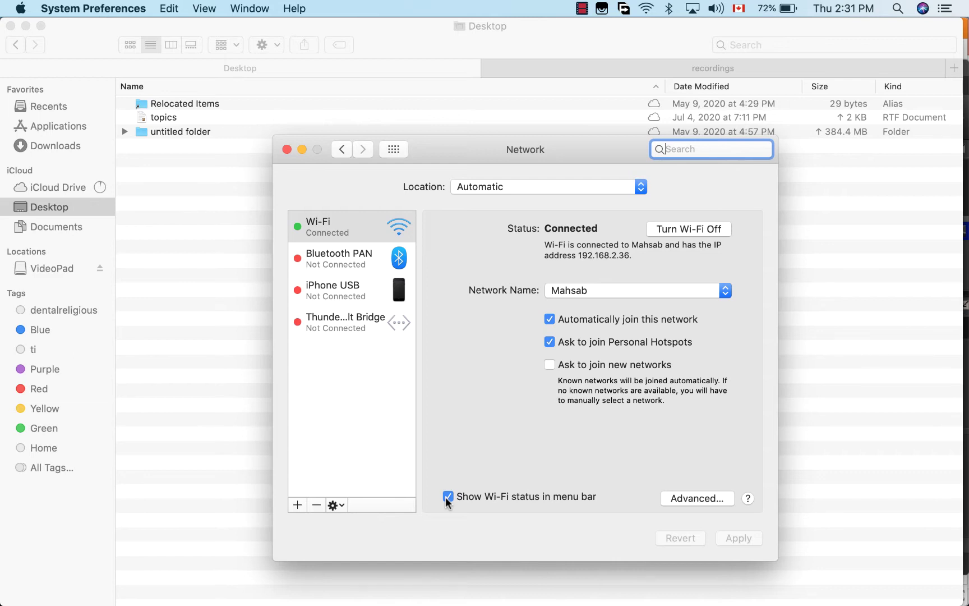
# Hide and restore the Wi-Fi status in the menu bar twice, then quit System Preferences.
pyautogui.click(447, 497)
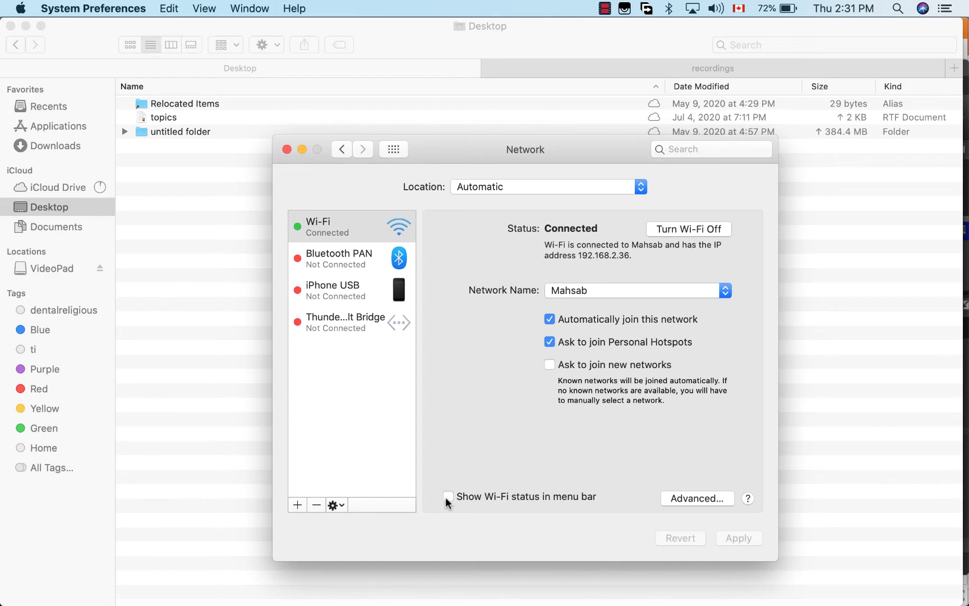
pyautogui.click(448, 496)
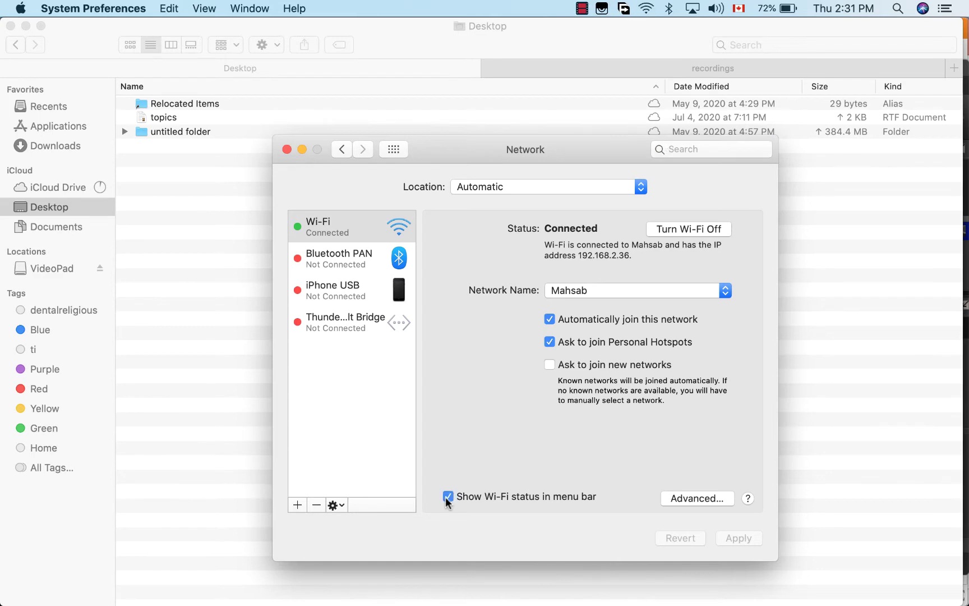
pyautogui.click(447, 496)
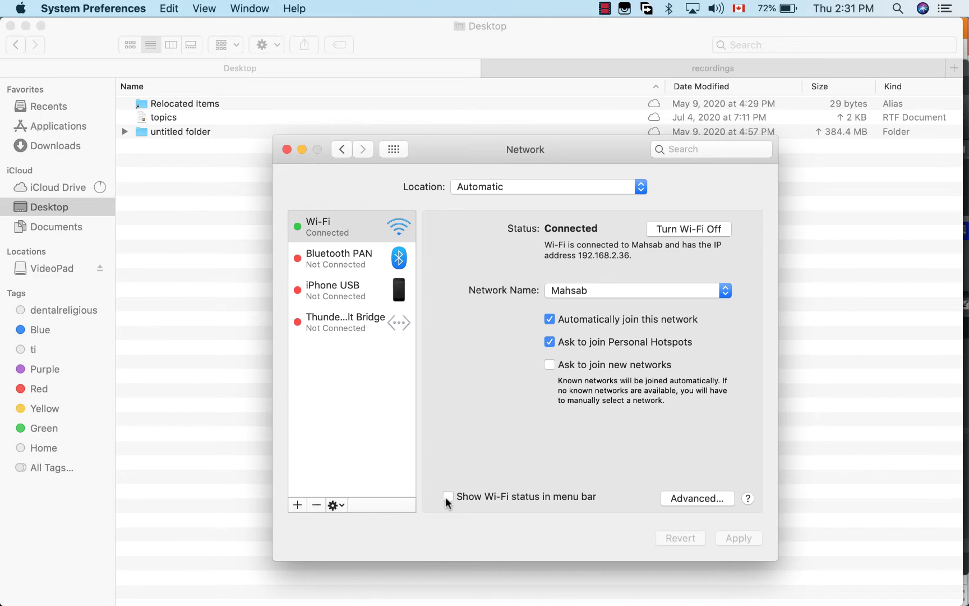
pyautogui.click(447, 496)
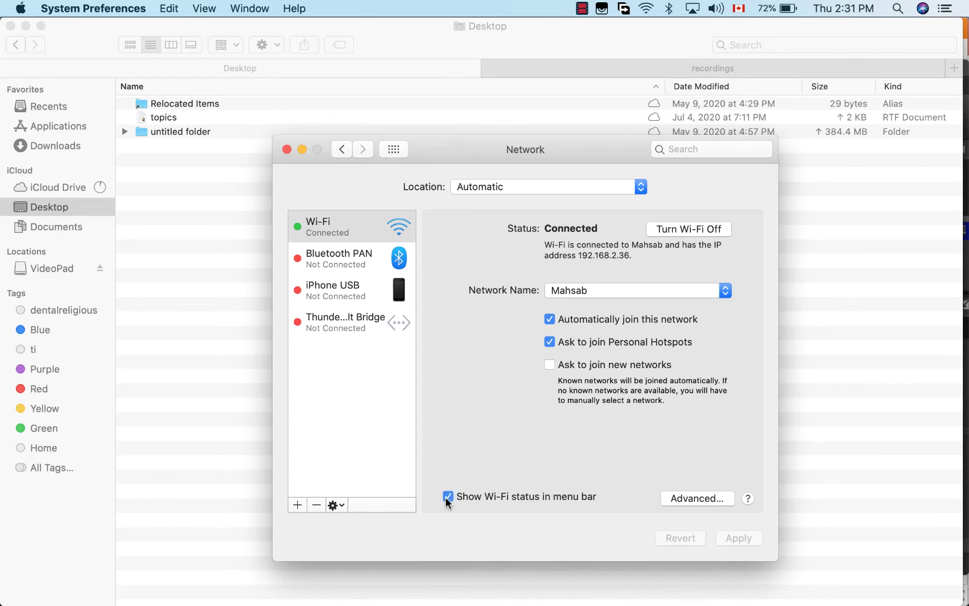
pyautogui.press('super+q')
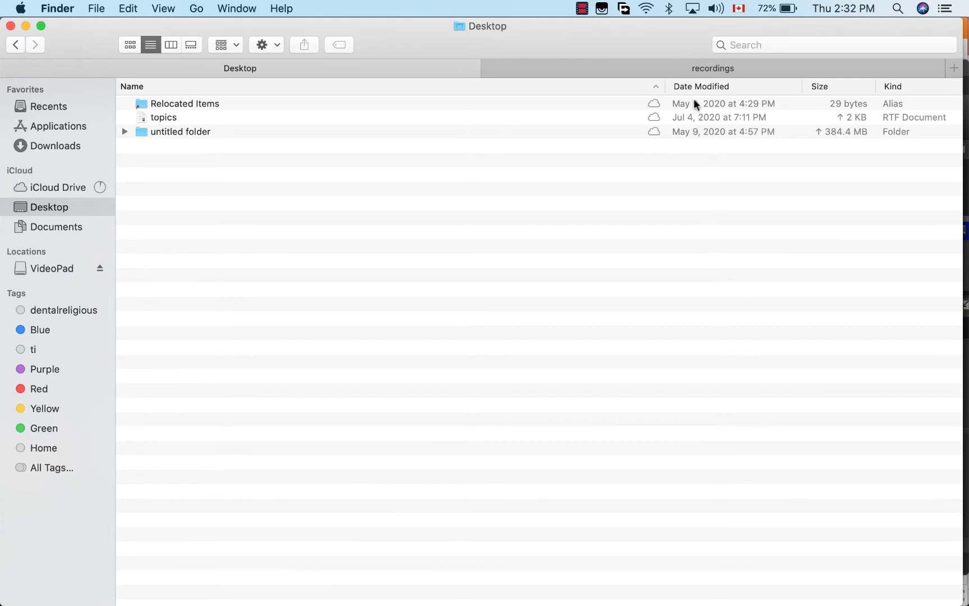
pyautogui.keyDown('alt'); pyautogui.click(647, 9); pyautogui.keyUp('alt')
# Turn off Show Percentage in the battery menu, then reopen the battery menu.
pyautogui.click(770, 11)
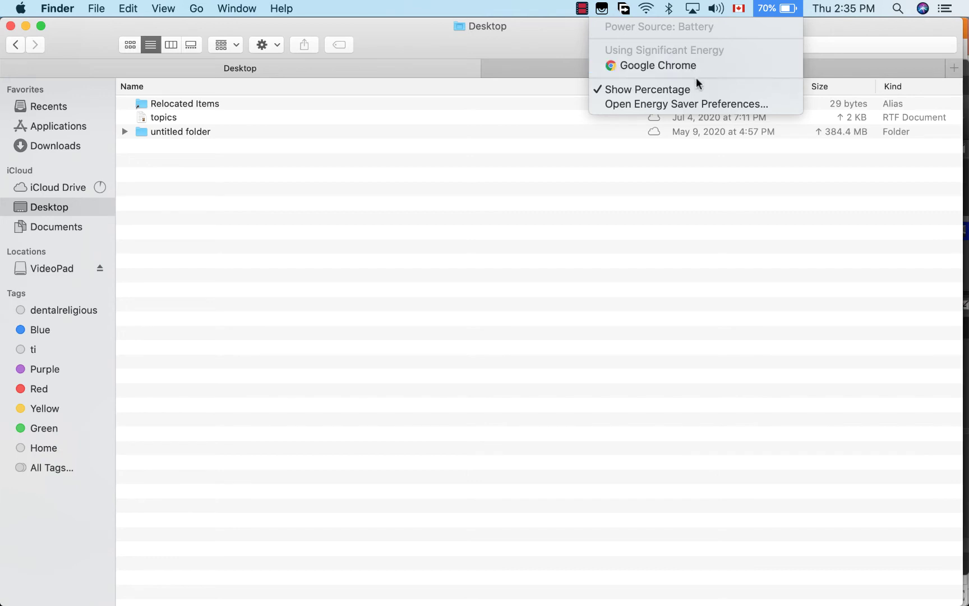
pyautogui.click(652, 89)
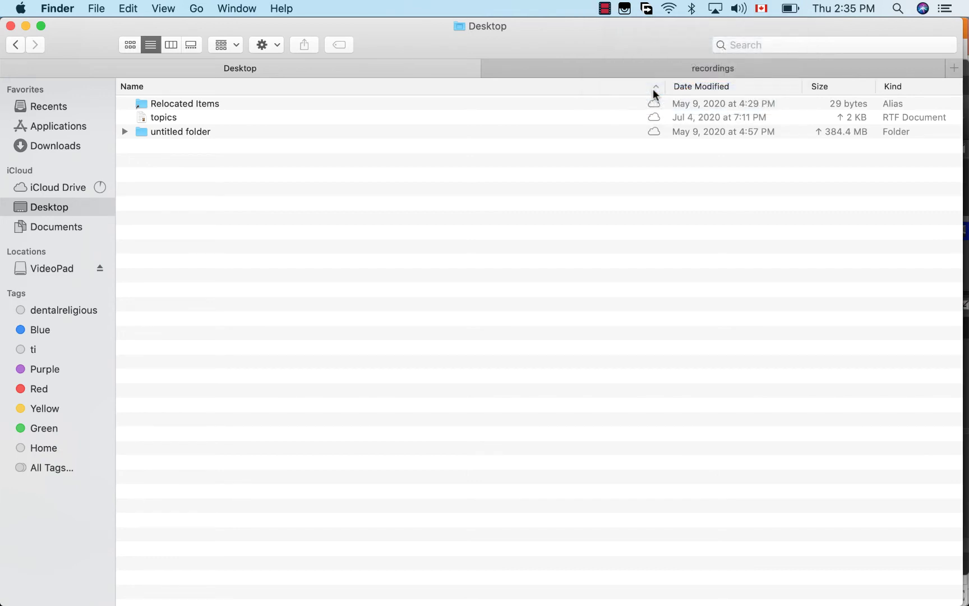
pyautogui.click(792, 9)
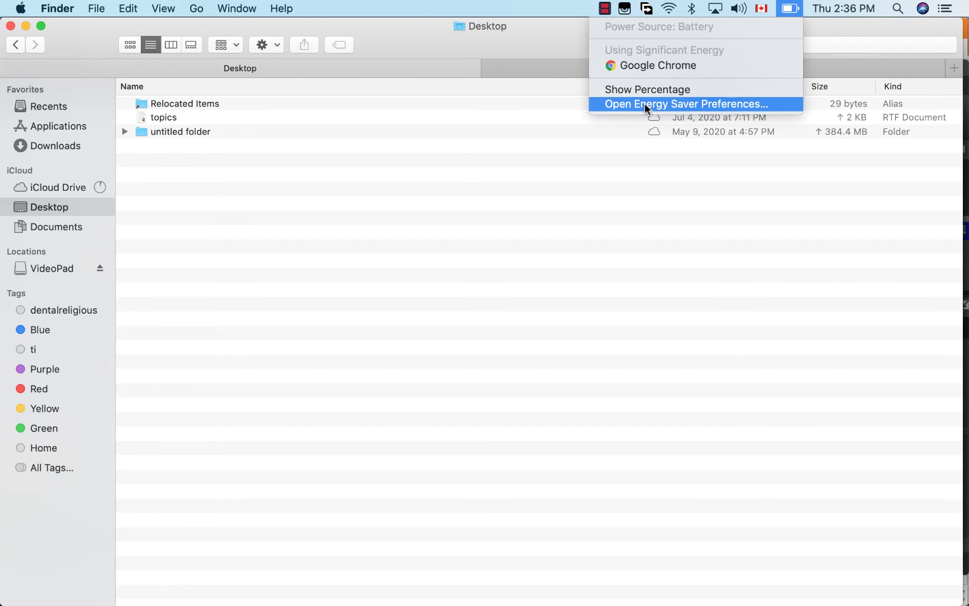
# In Energy Saver, toggle 'Show battery status in menu bar' off and on, then quit.
pyautogui.click(684, 103)
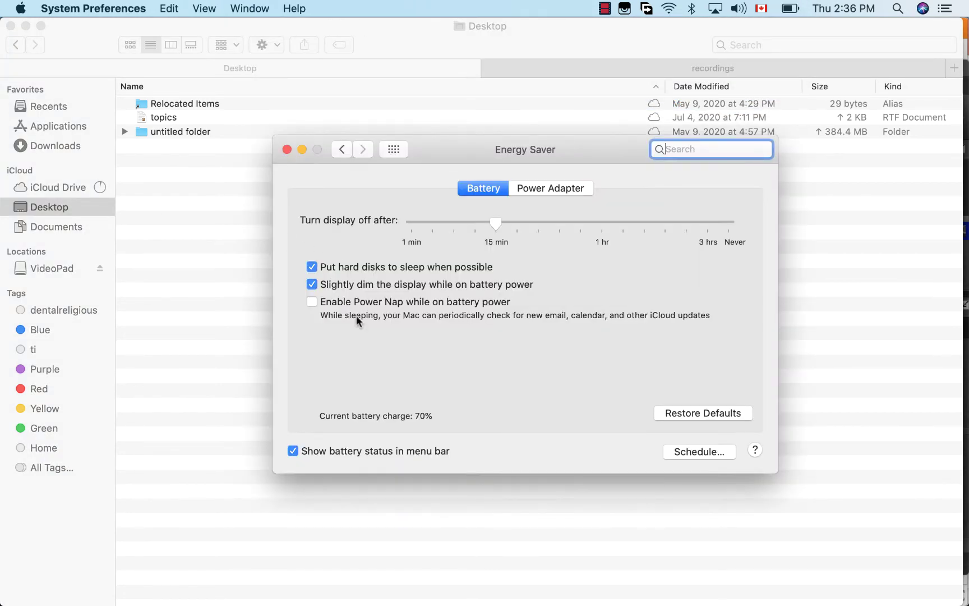
pyautogui.click(292, 451)
pyautogui.click(292, 451)
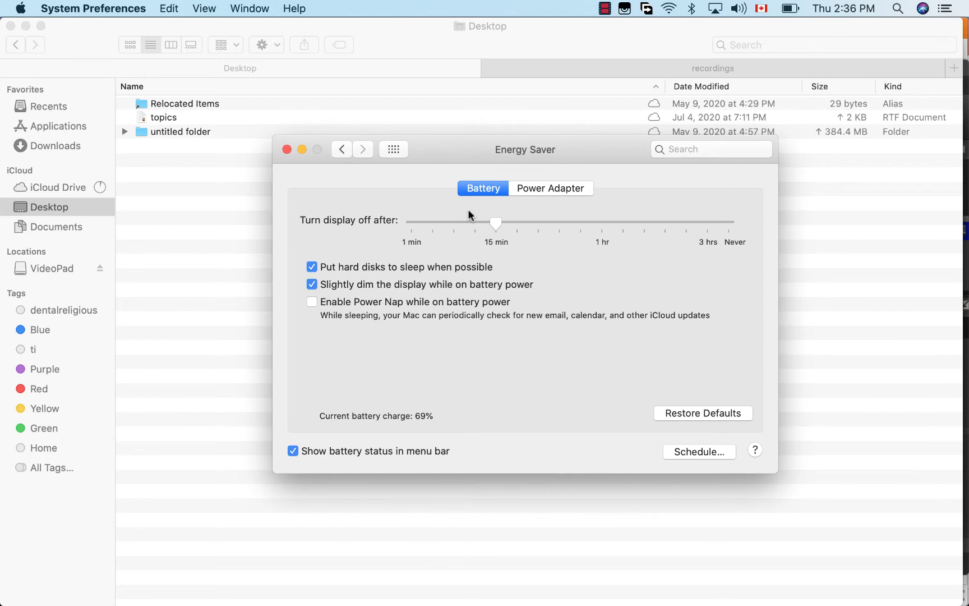
pyautogui.press('super+q')
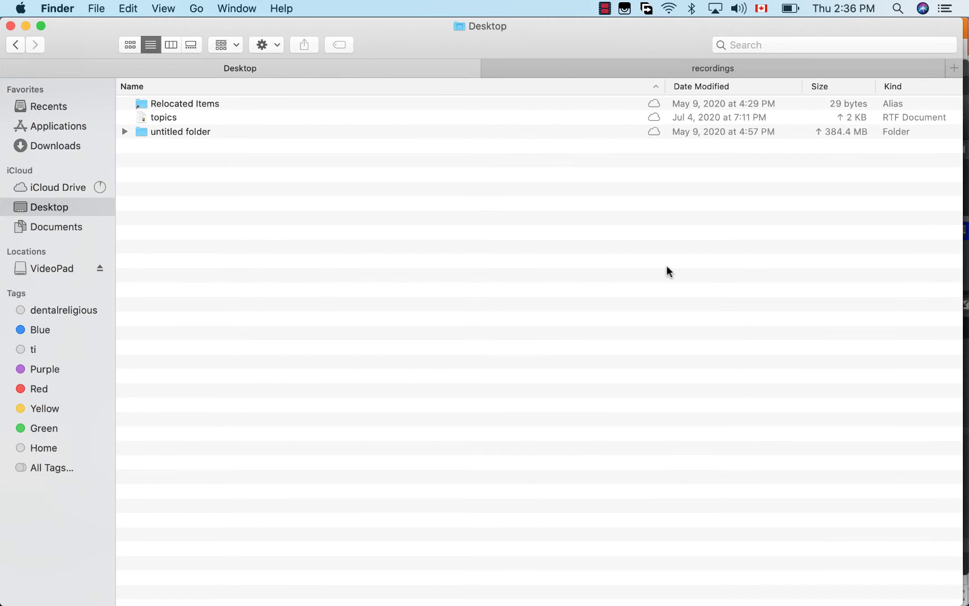
pyautogui.click(789, 9)
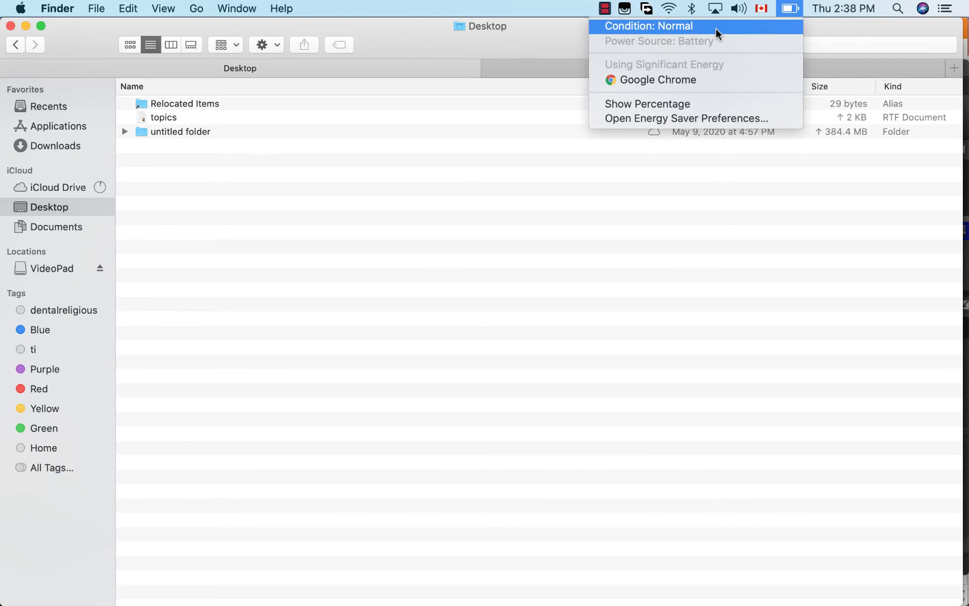
pyautogui.click(648, 262)
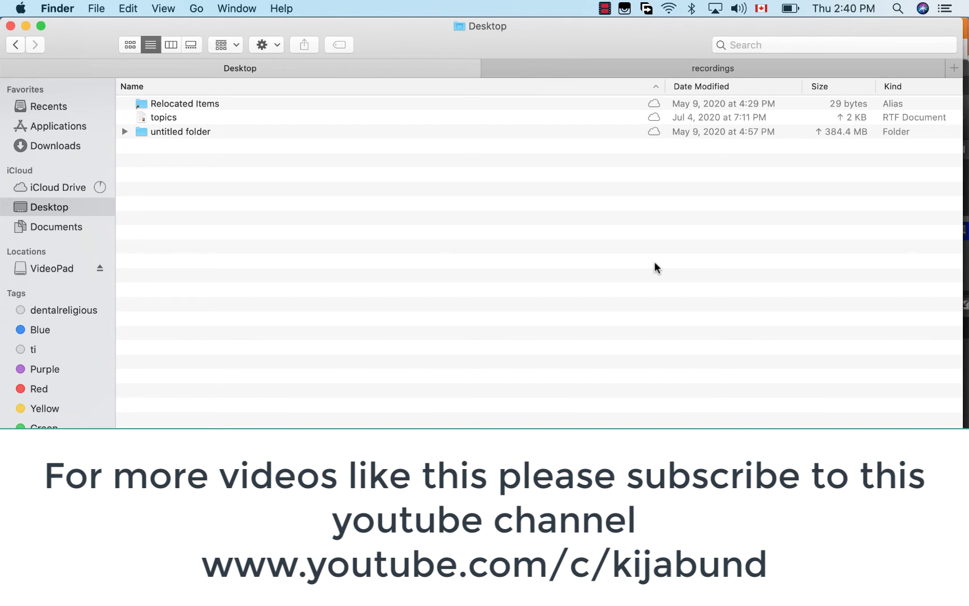
# Show the Bluetooth menu and review its two paired devices.
pyautogui.click(693, 13)
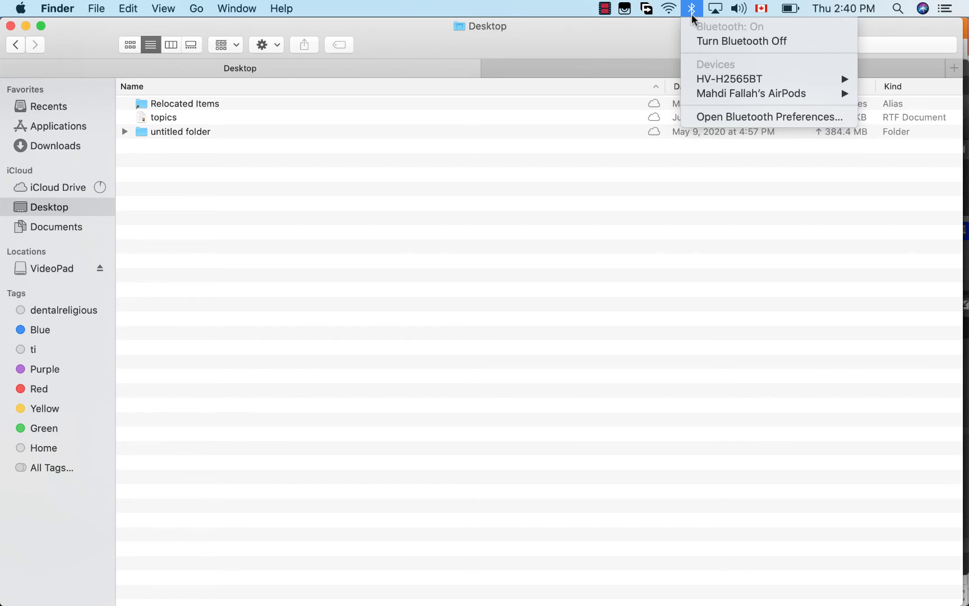
pyautogui.moveTo(721, 81)
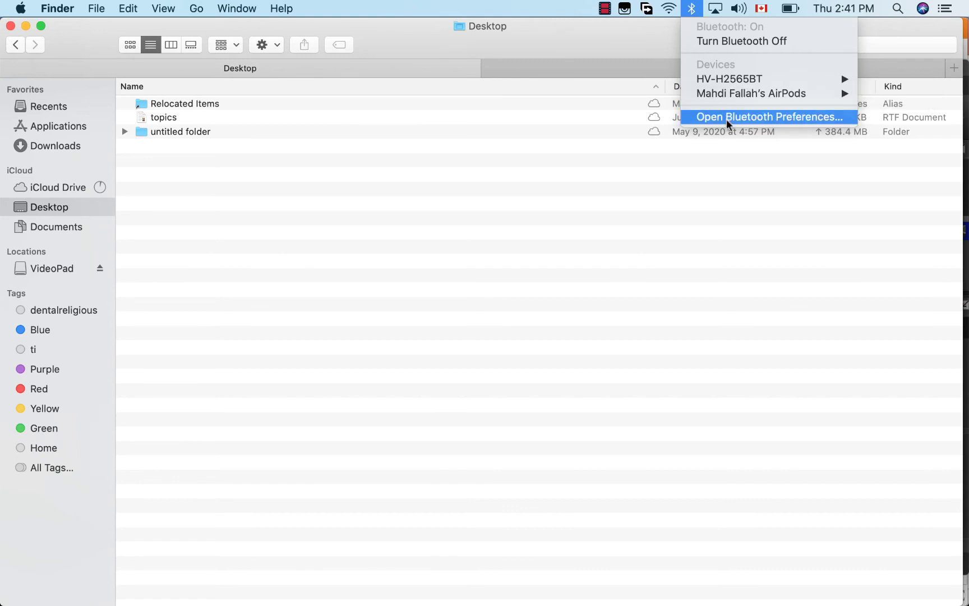
# Open Bluetooth preferences and toggle 'Show Bluetooth in menu bar' off, on, then off.
pyautogui.click(727, 118)
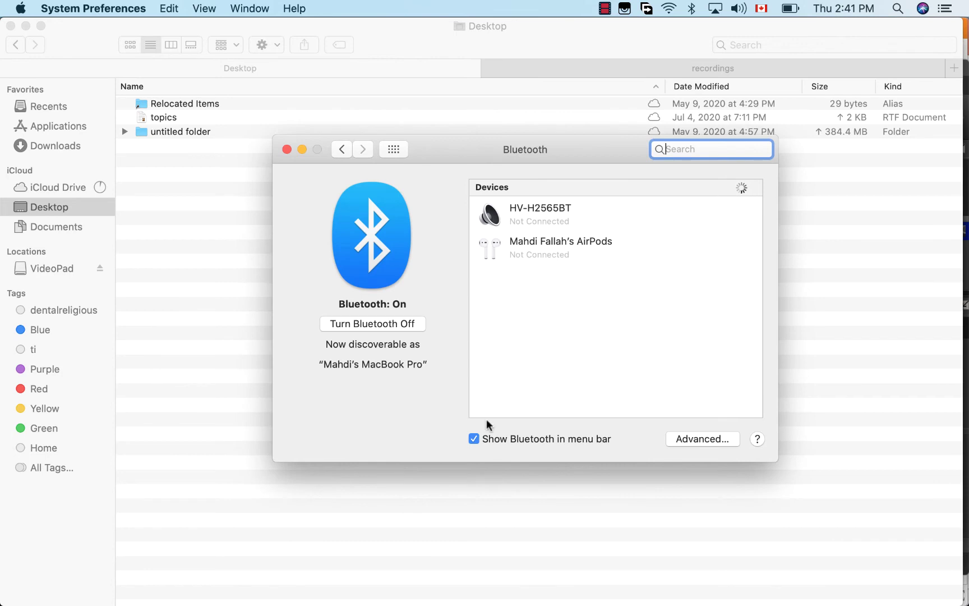
pyautogui.click(484, 437)
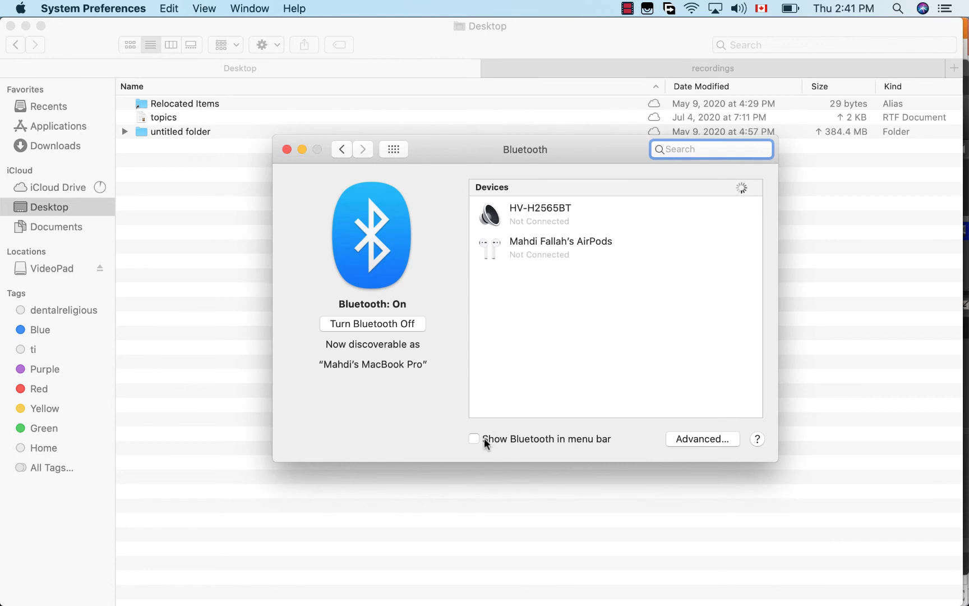
pyautogui.click(485, 437)
pyautogui.click(484, 438)
# Toggle the Bluetooth menu-bar checkbox again, close Bluetooth preferences, and browse the Bluetooth menu.
pyautogui.click(484, 437)
pyautogui.click(484, 438)
pyautogui.click(286, 149)
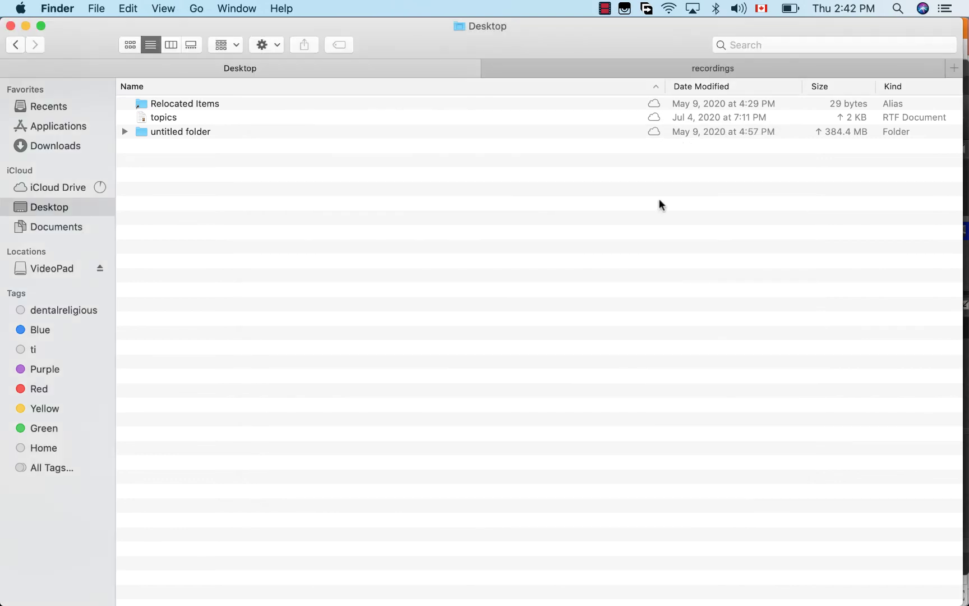
pyautogui.click(716, 10)
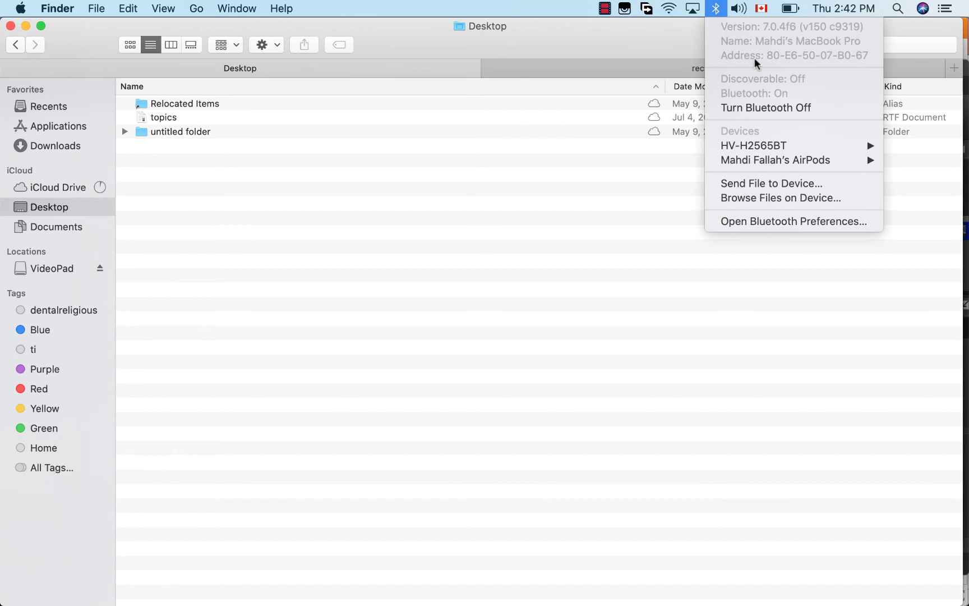
pyautogui.moveTo(813, 155)
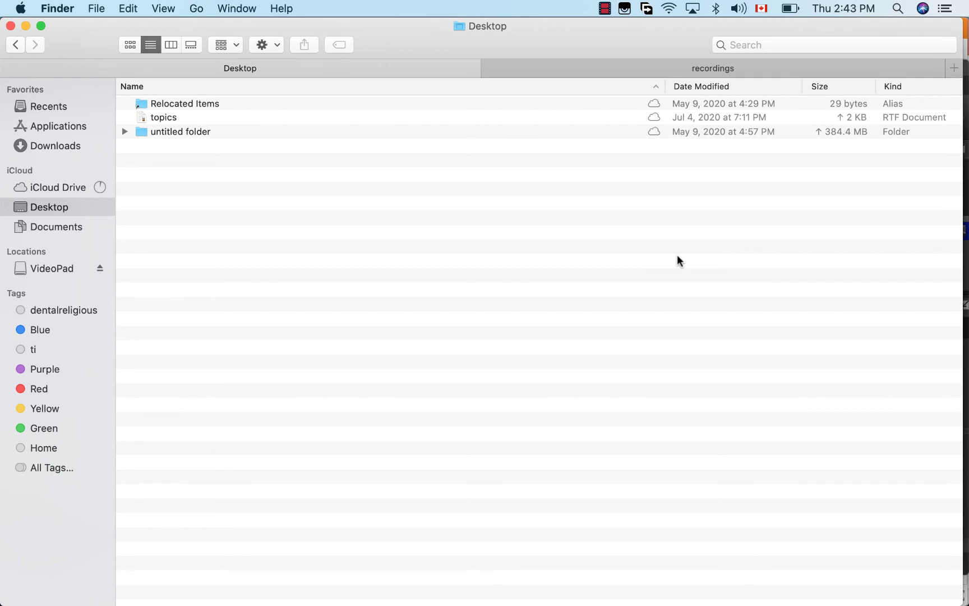
# Switch the menu-bar clock to analog and back to digital, then open Date & Time preferences.
pyautogui.click(847, 9)
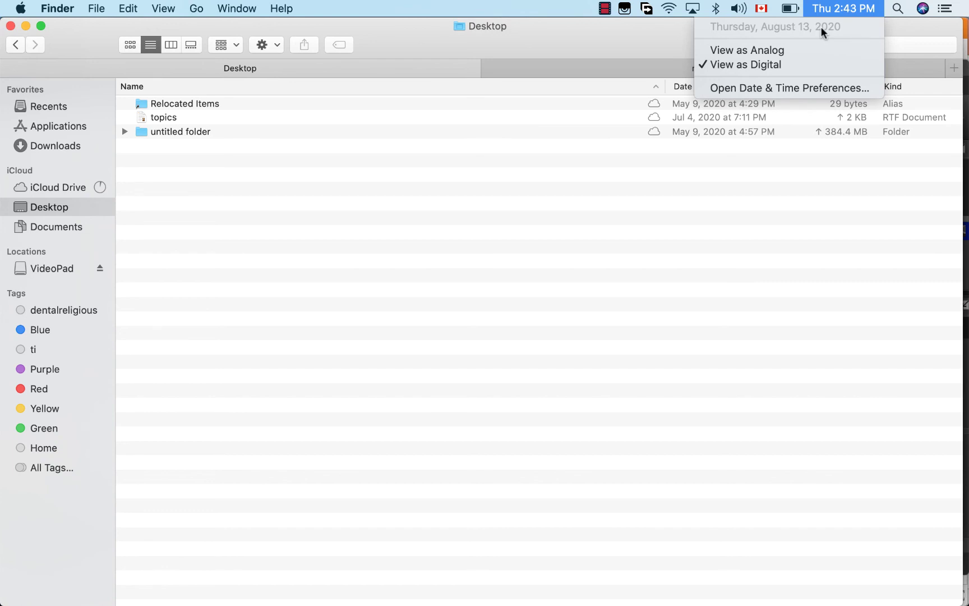
pyautogui.click(762, 49)
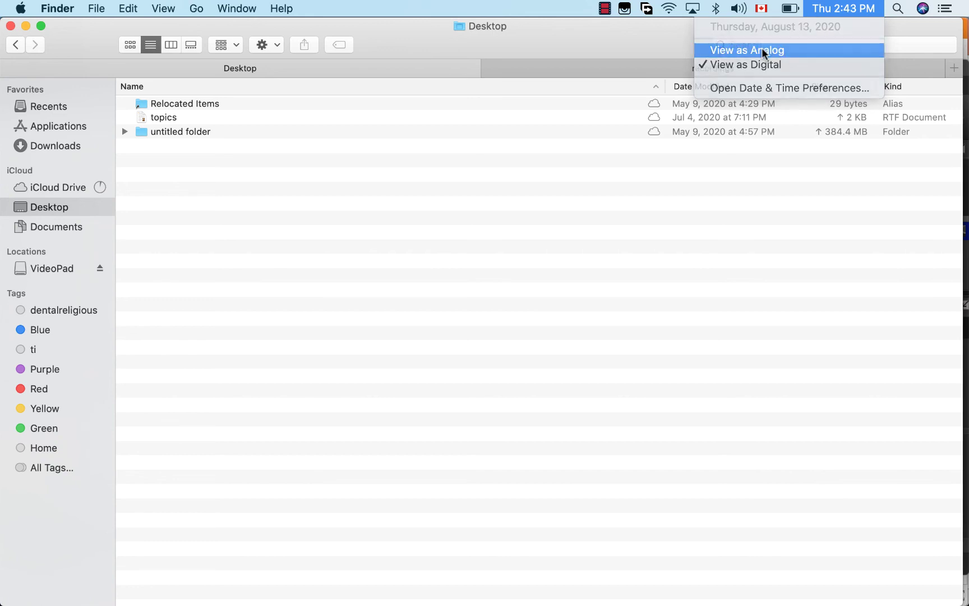
pyautogui.click(868, 8)
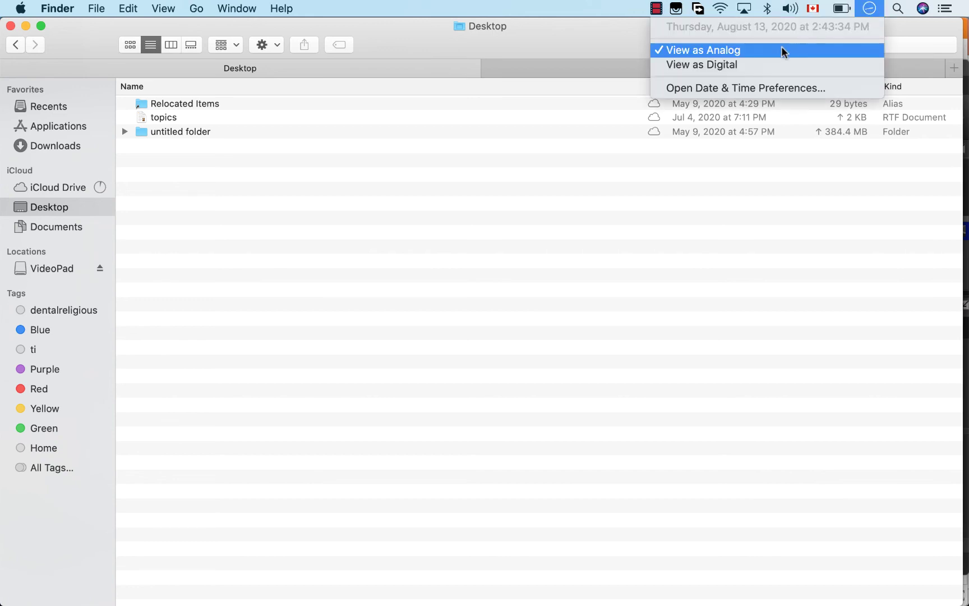
pyautogui.click(750, 63)
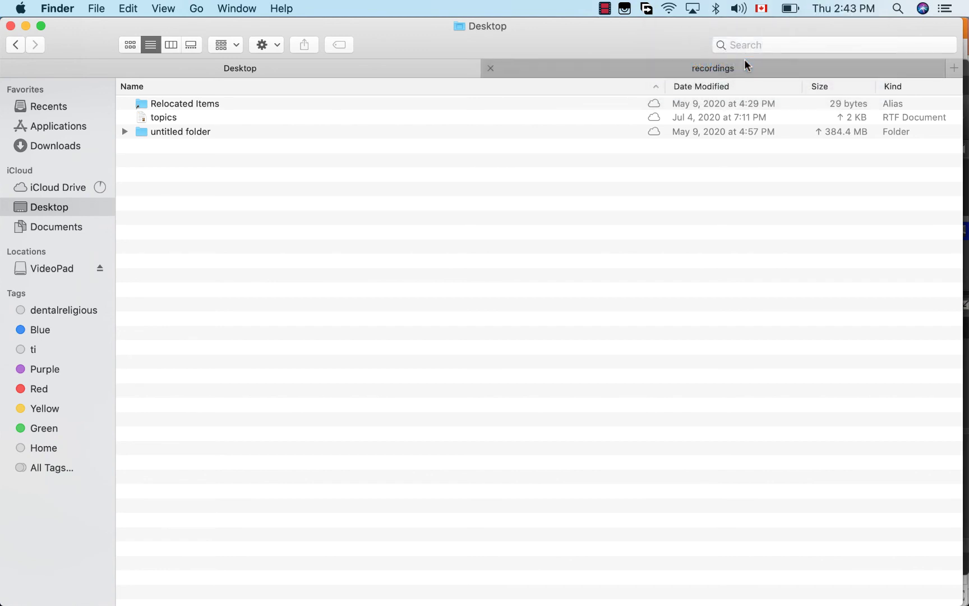
pyautogui.click(846, 8)
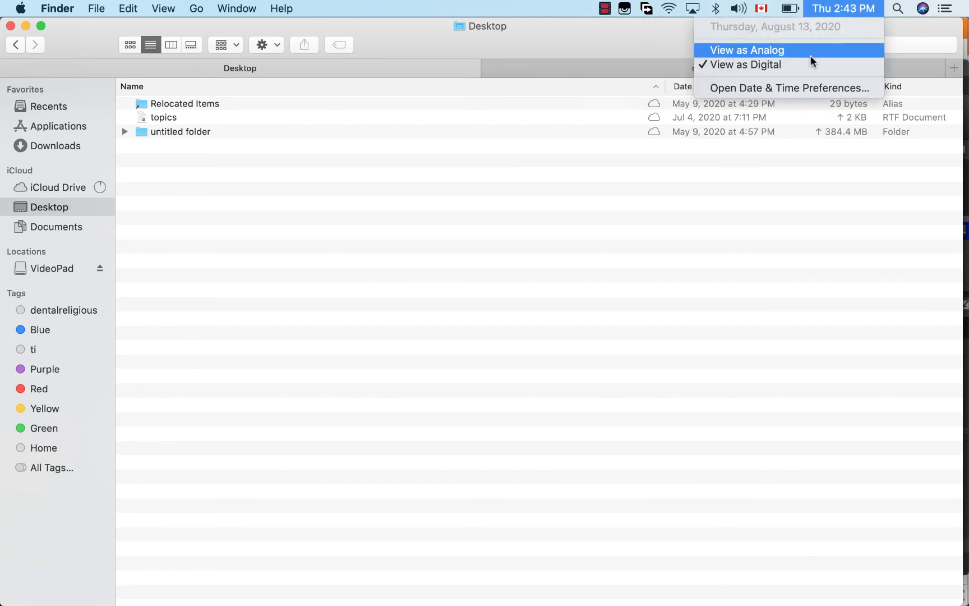
pyautogui.click(788, 85)
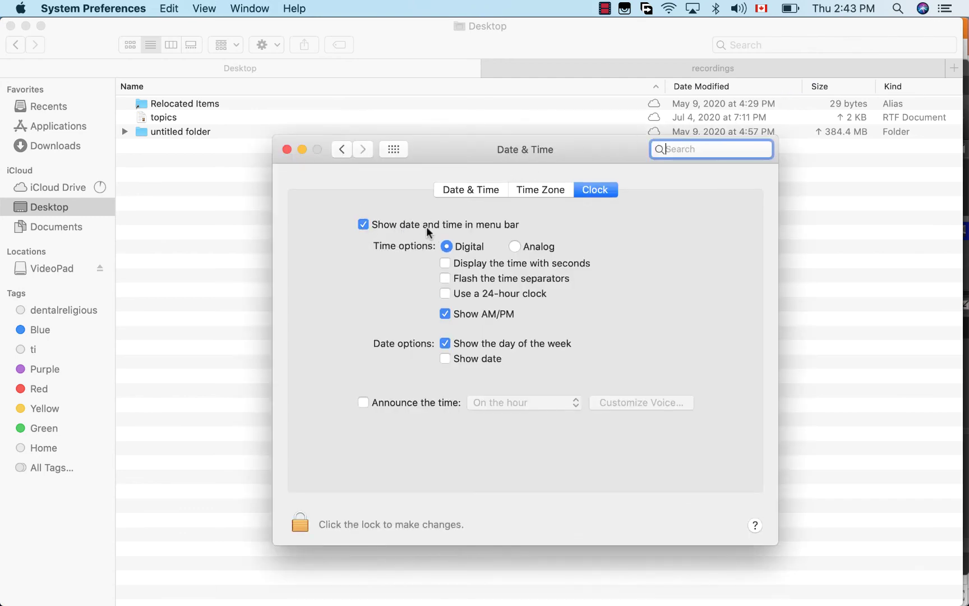
# Uncheck and recheck 'Show date and time in menu bar', then quit System Preferences.
pyautogui.click(362, 224)
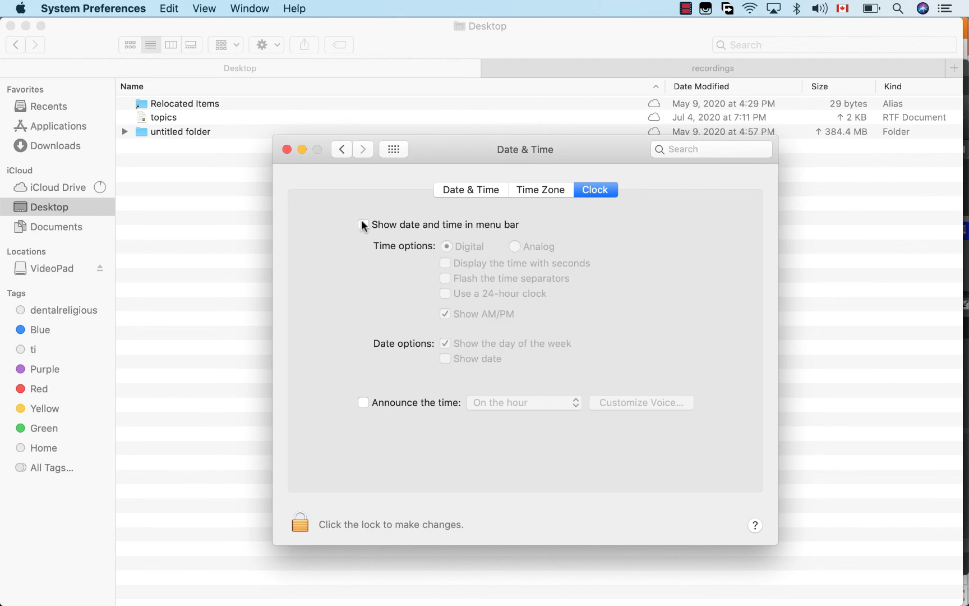
pyautogui.click(362, 224)
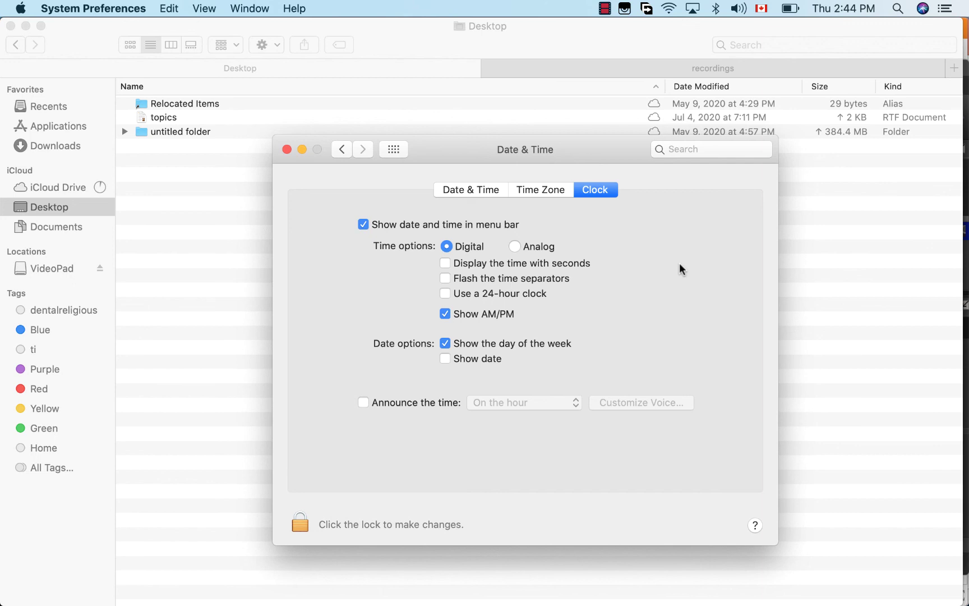
pyautogui.press('super+q')
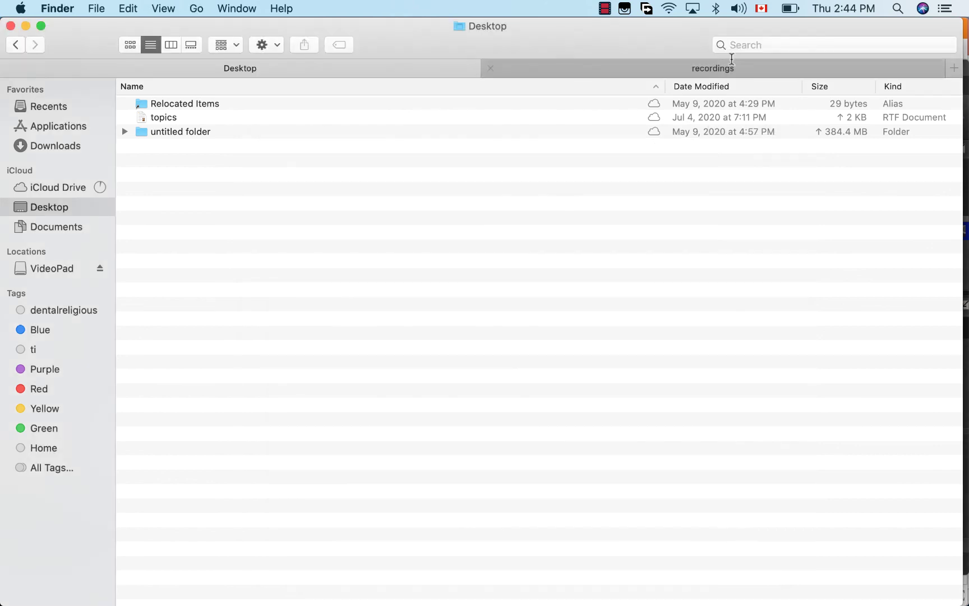
# Open Sound preferences from the volume menu, toggle 'Show volume in menu bar' off and on, then close it.
pyautogui.click(738, 9)
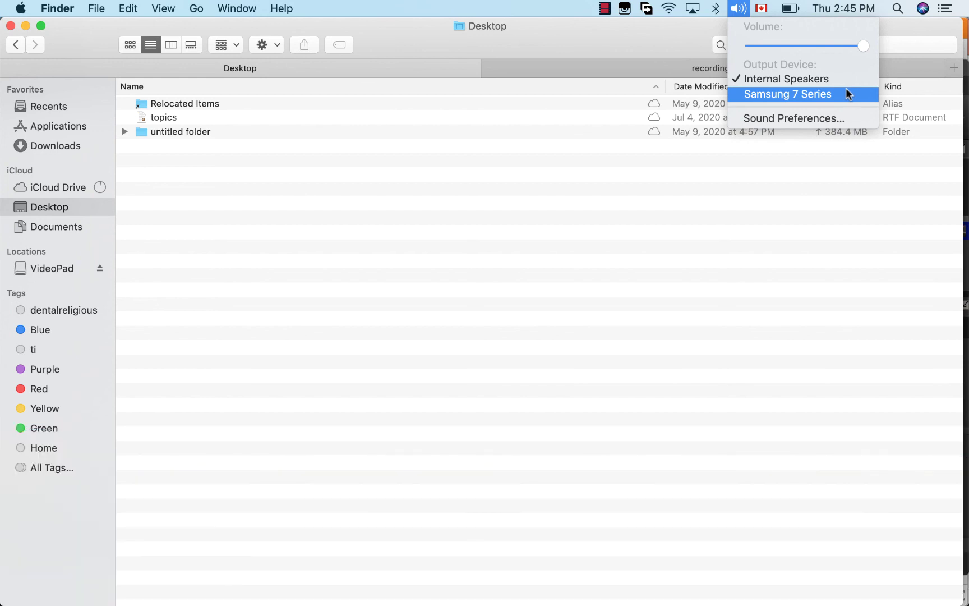
pyautogui.click(800, 120)
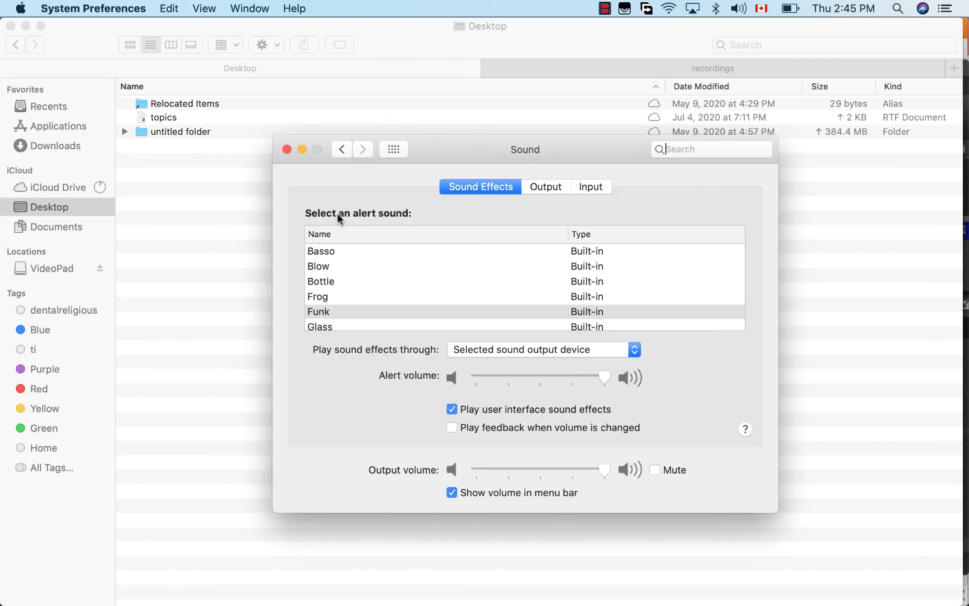
pyautogui.click(452, 492)
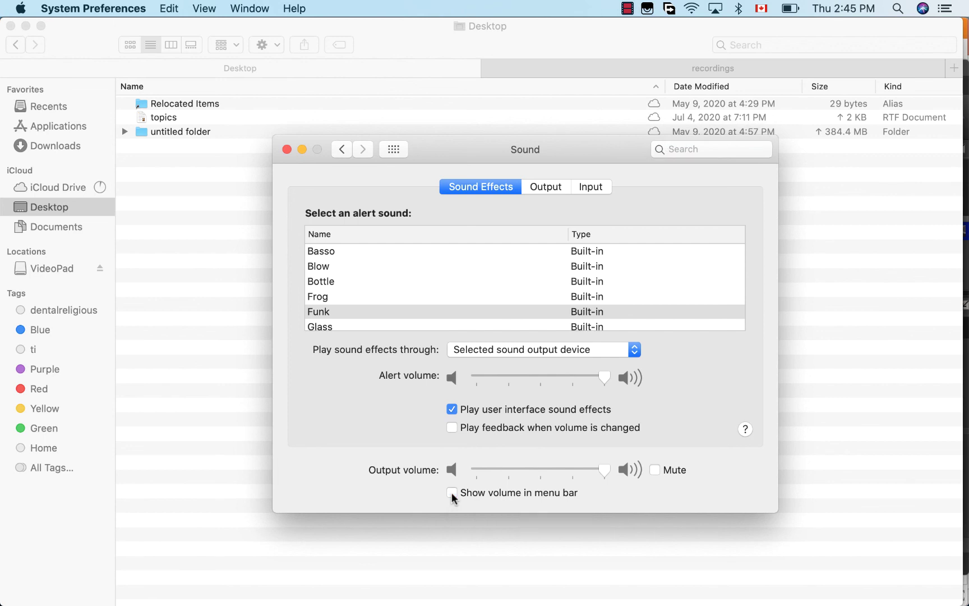
pyautogui.click(452, 493)
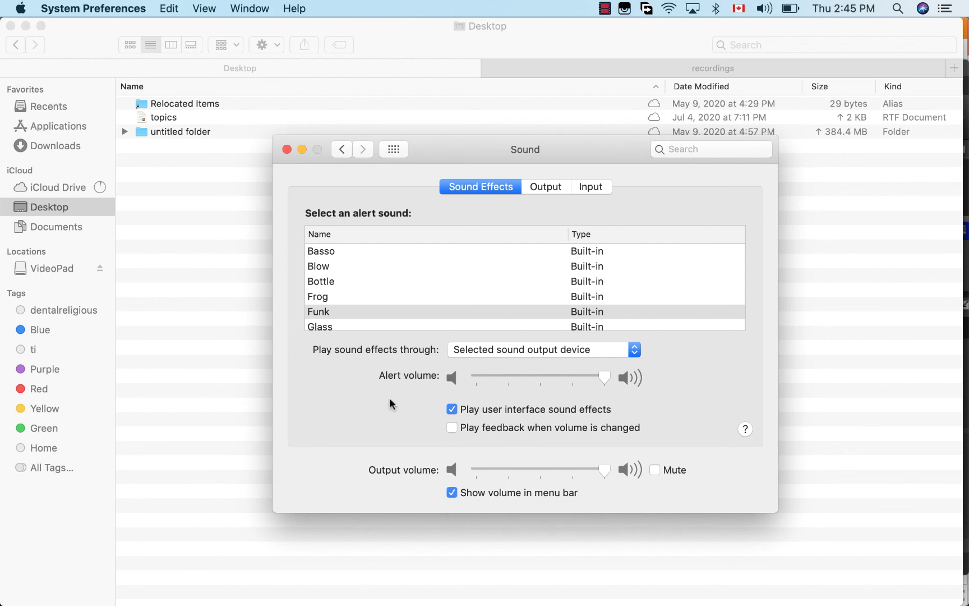
pyautogui.click(287, 150)
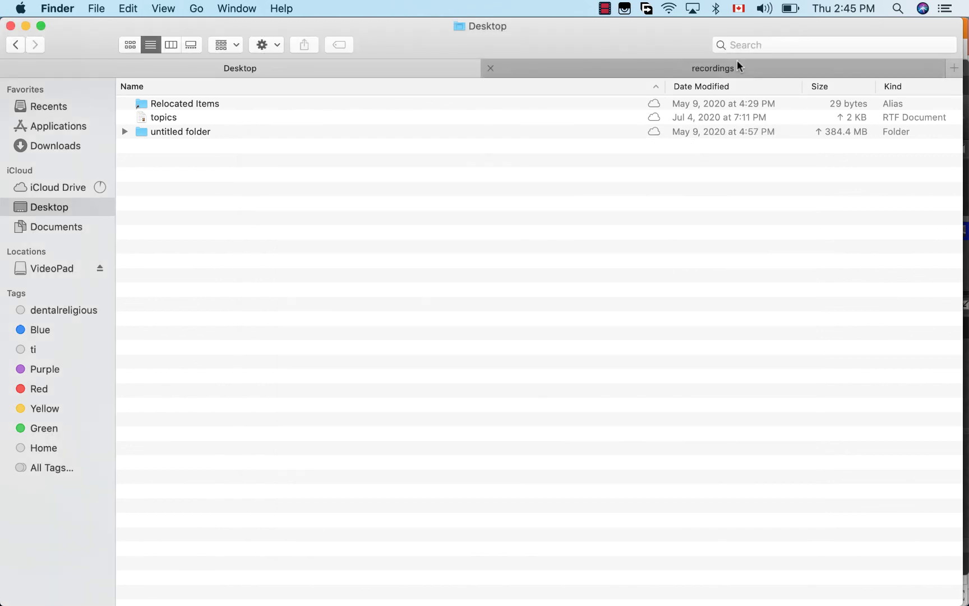
pyautogui.click(737, 9)
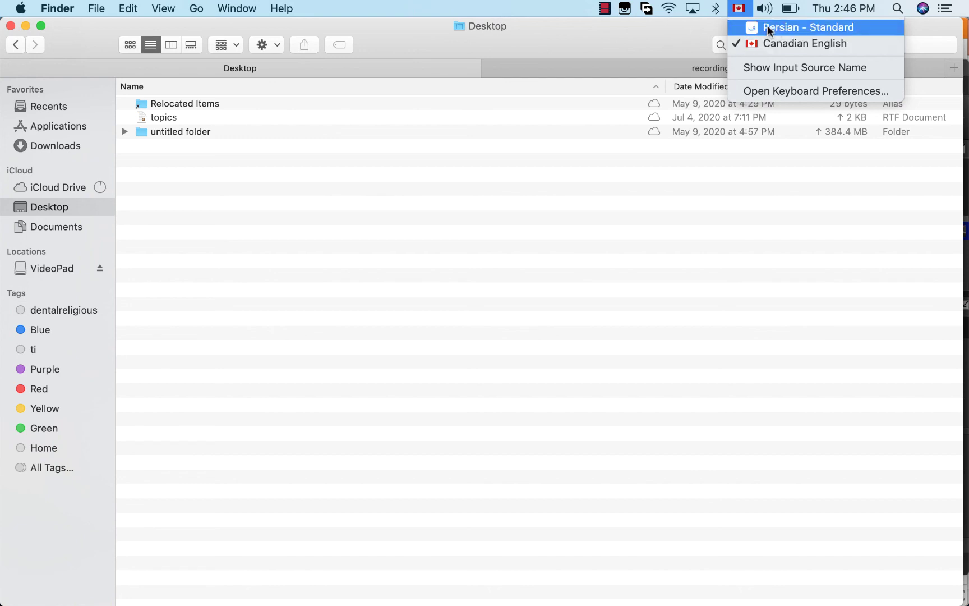
pyautogui.click(673, 37)
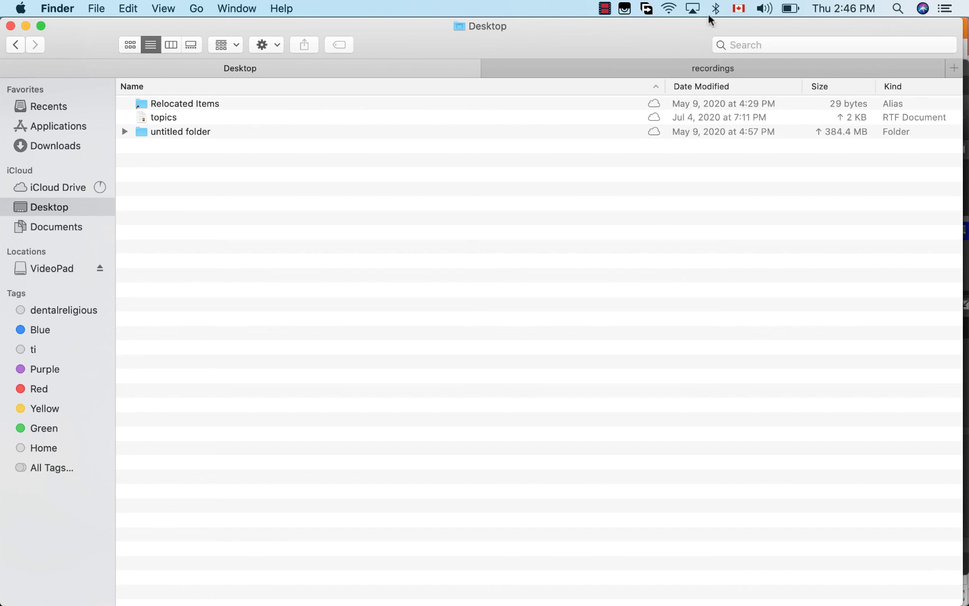
# Open Keyboard preferences from the flag menu, toggle 'Show Input menu in menu bar' off and on, then quit.
pyautogui.click(737, 10)
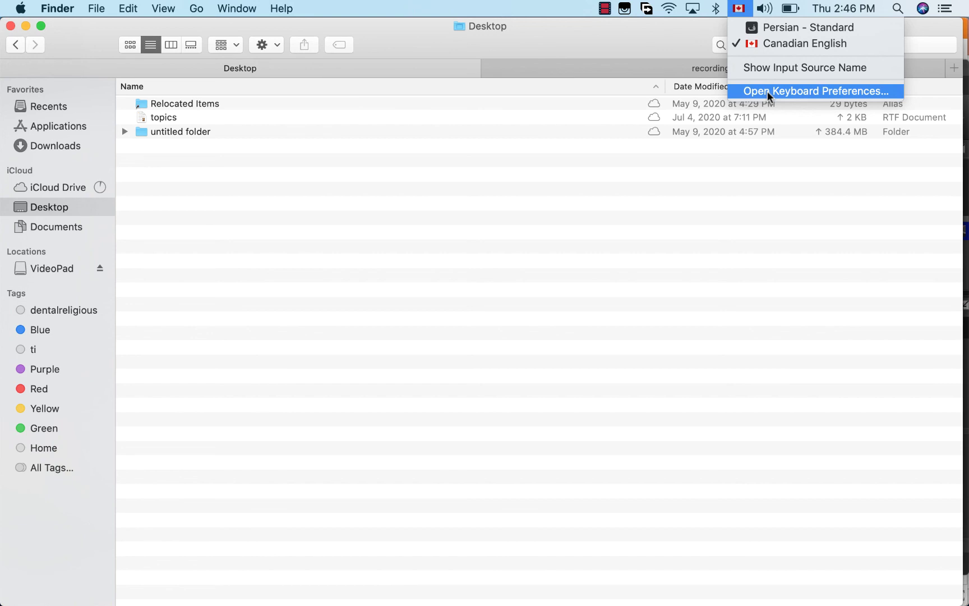
pyautogui.click(768, 91)
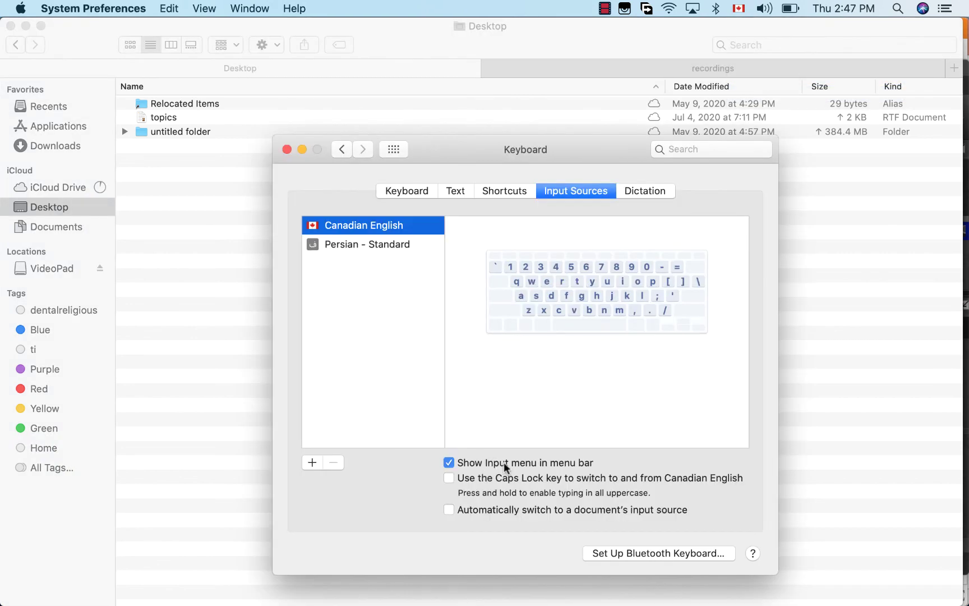
pyautogui.click(505, 464)
pyautogui.click(504, 465)
pyautogui.press('super+q')
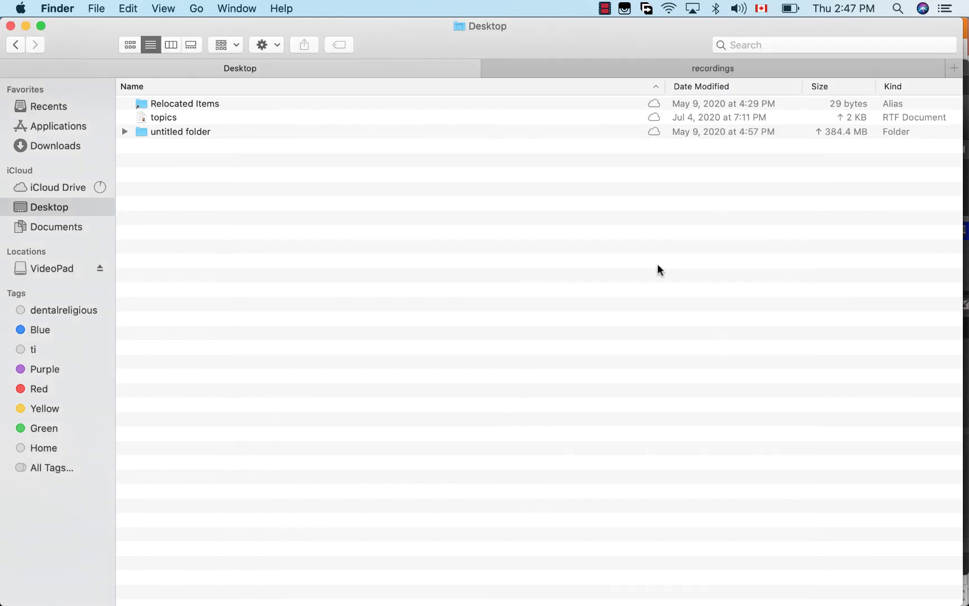
# Show the input source name in the menu bar, then switch to Persian - Standard and back to Canadian English.
pyautogui.click(762, 9)
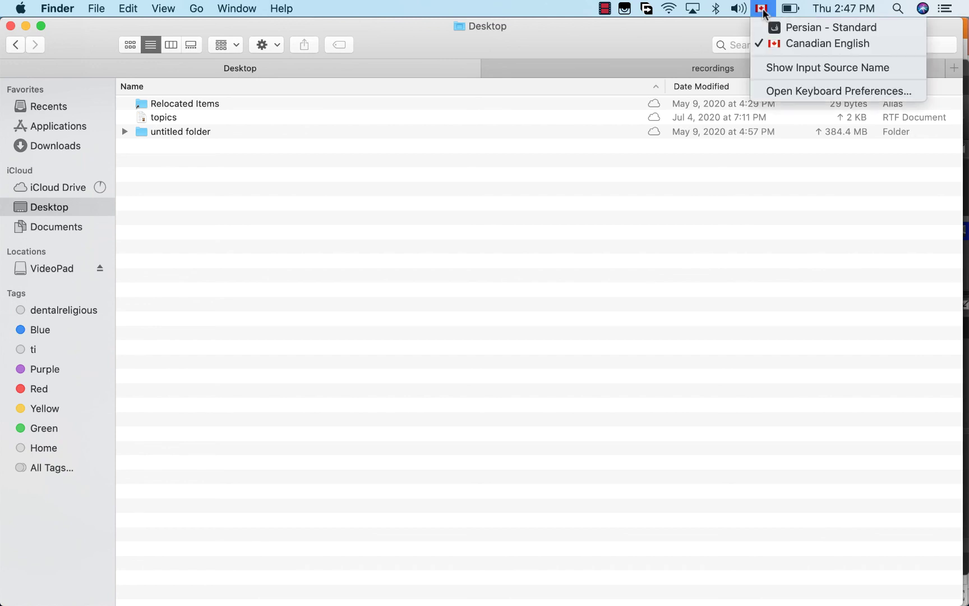
pyautogui.click(782, 66)
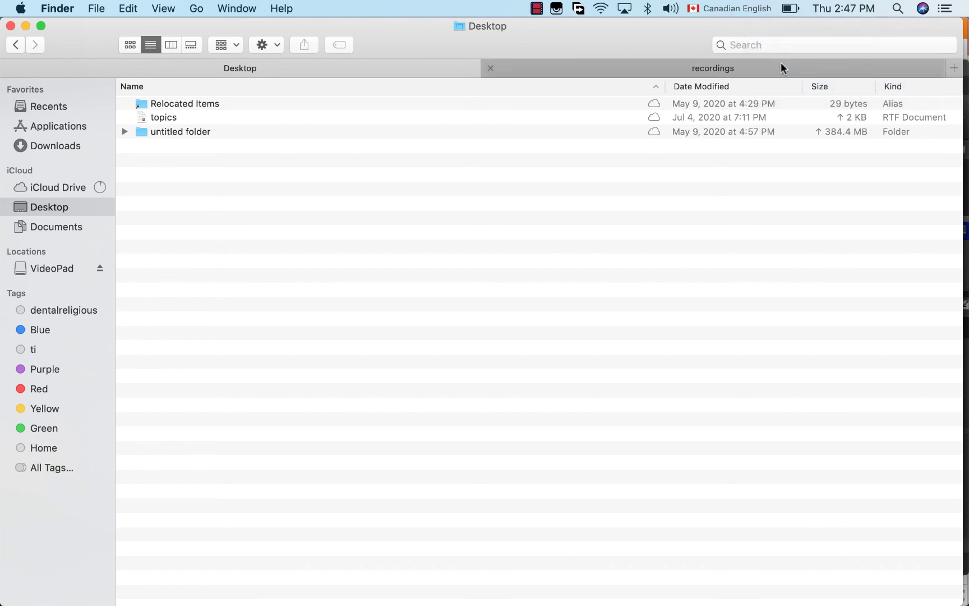
pyautogui.click(693, 10)
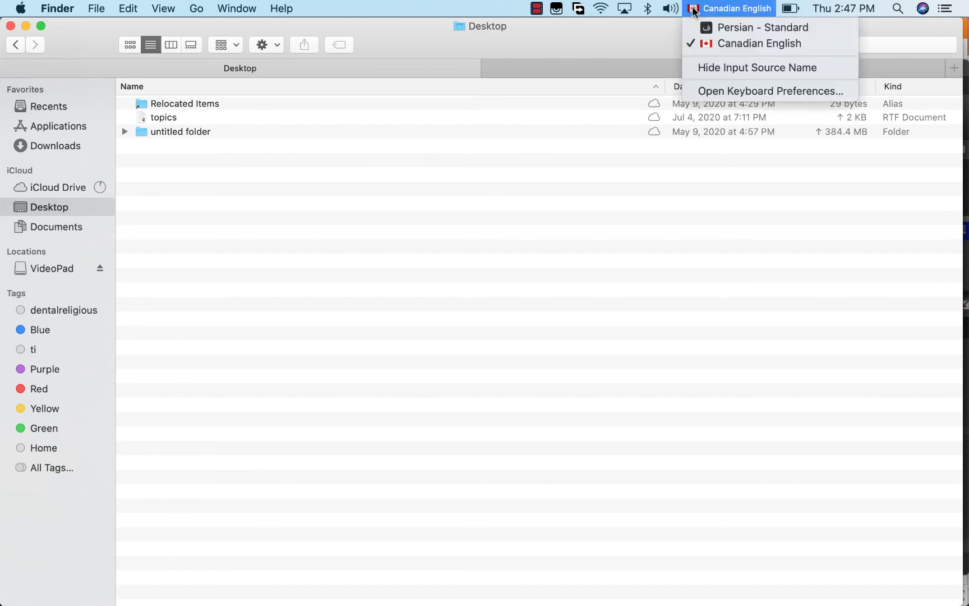
pyautogui.click(713, 28)
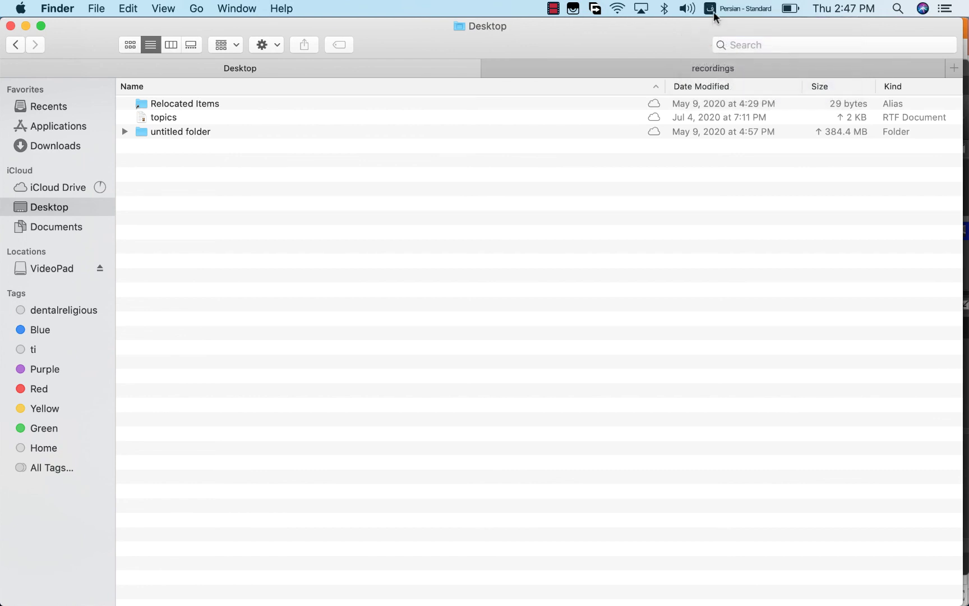
pyautogui.click(714, 11)
pyautogui.click(716, 42)
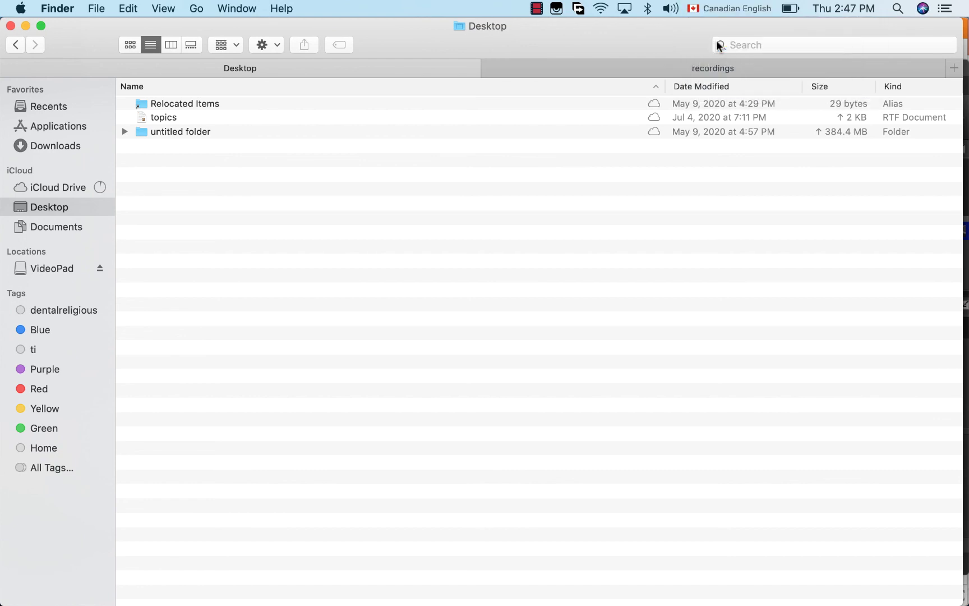